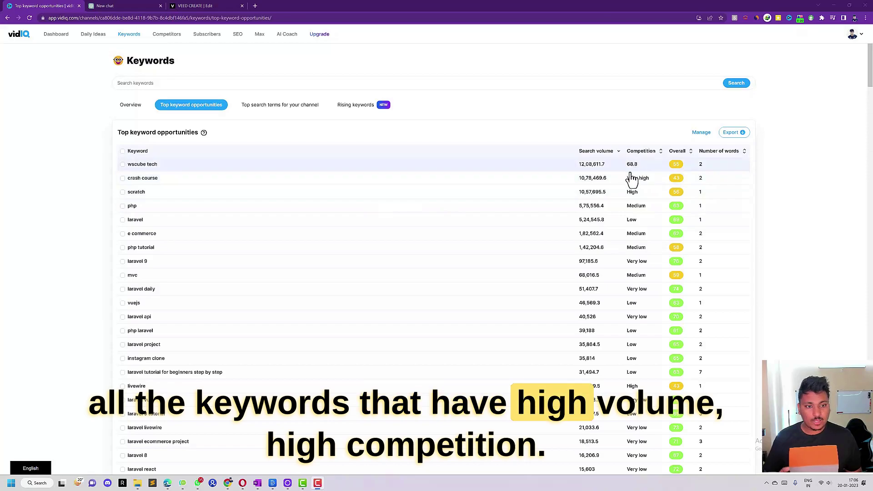
- Sort the top keyword opportunities by overall score, highest first
{"action": "mouse_move", "coordinate": [633, 193]}
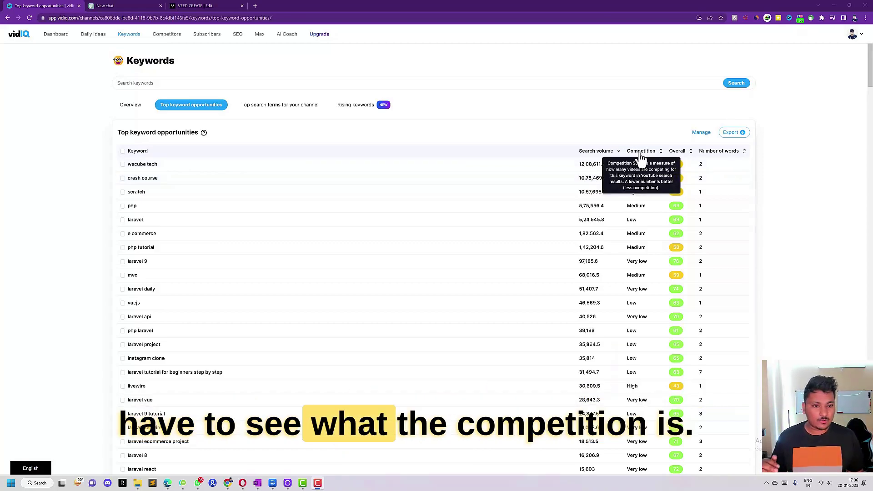
{"action": "mouse_move", "coordinate": [651, 179]}
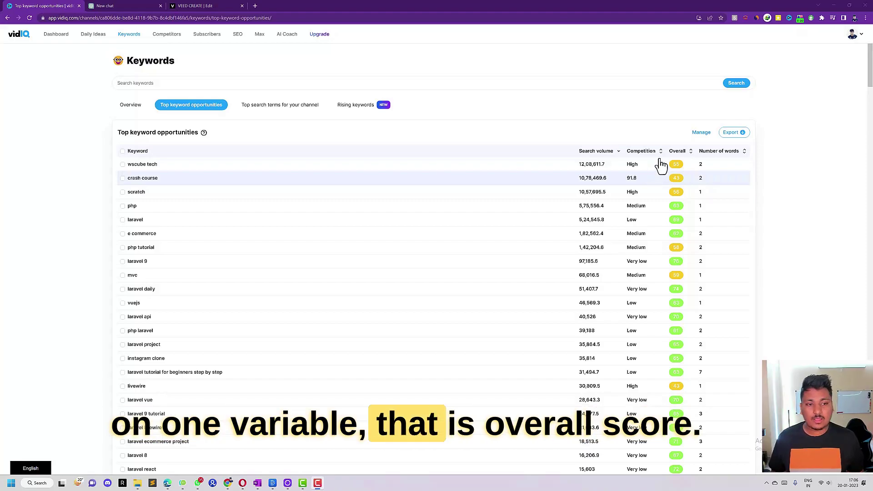
{"action": "left_click", "coordinate": [685, 157]}
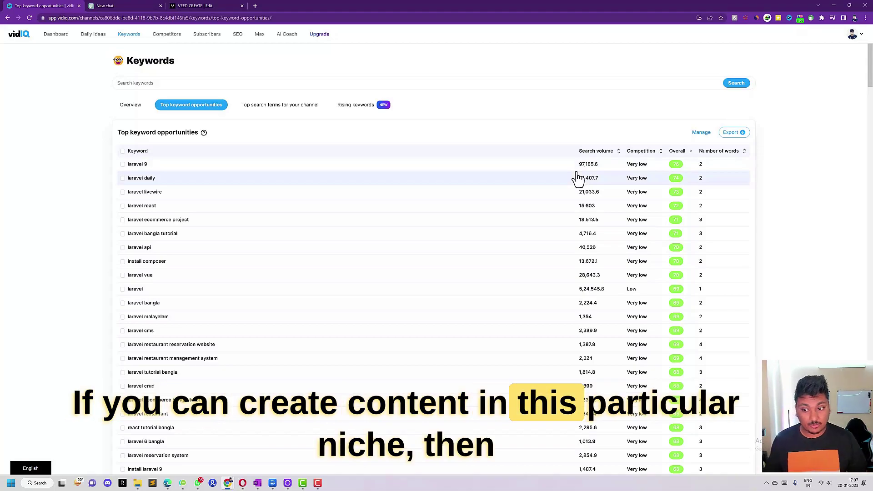
- Examine the sorted keyword opportunities for topics that combine good search volume with low competition
{"action": "scroll", "coordinate": [578, 178], "scroll_direction": "down", "scroll_amount": 3}
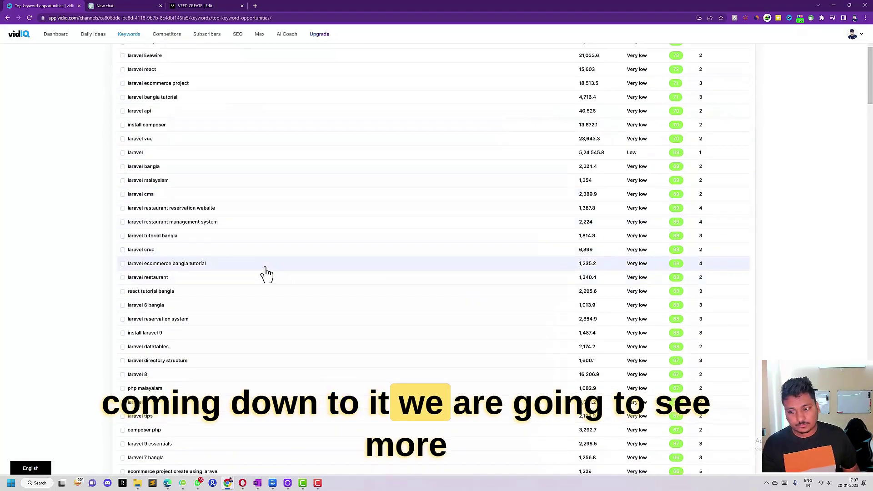
{"action": "scroll", "coordinate": [266, 273], "scroll_direction": "down", "scroll_amount": 2}
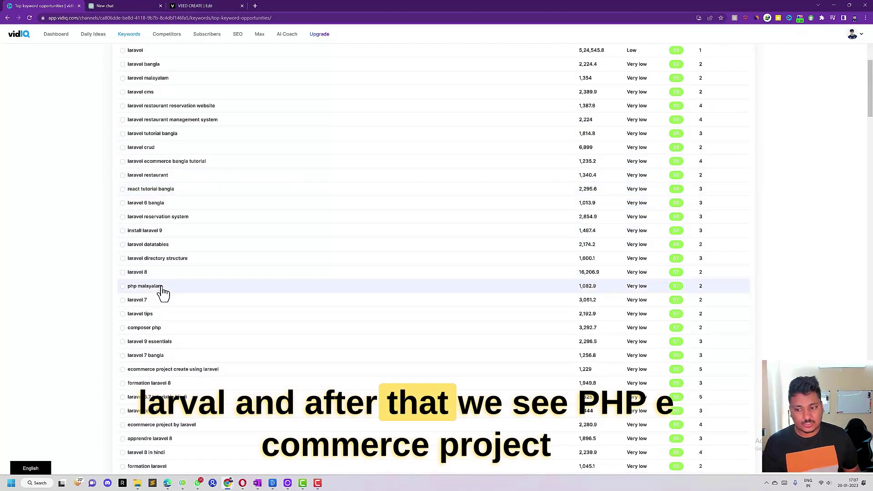
{"action": "scroll", "coordinate": [163, 291], "scroll_direction": "down", "scroll_amount": 2}
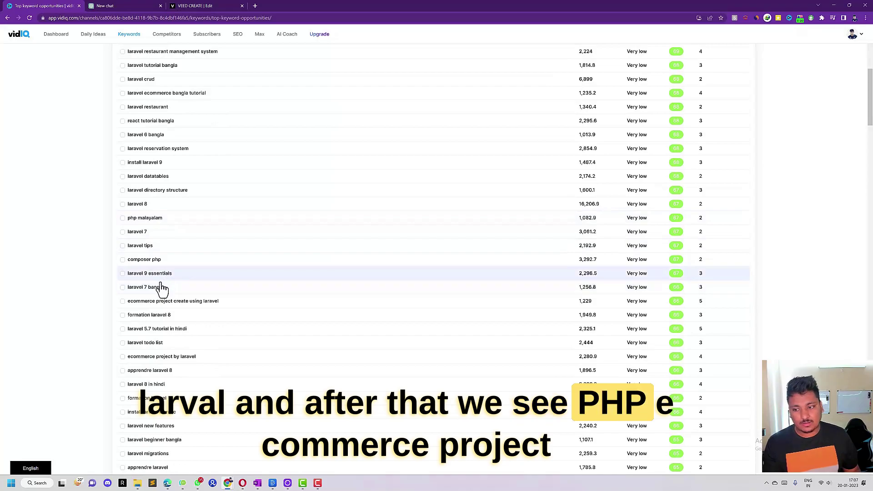
{"action": "scroll", "coordinate": [162, 288], "scroll_direction": "down", "scroll_amount": 1}
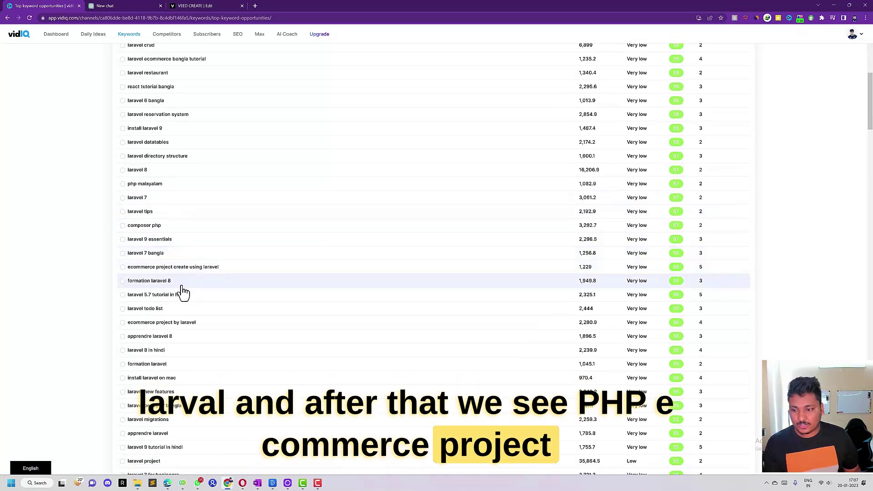
{"action": "scroll", "coordinate": [183, 293], "scroll_direction": "down", "scroll_amount": 4}
{"action": "scroll", "coordinate": [184, 292], "scroll_direction": "down", "scroll_amount": 3}
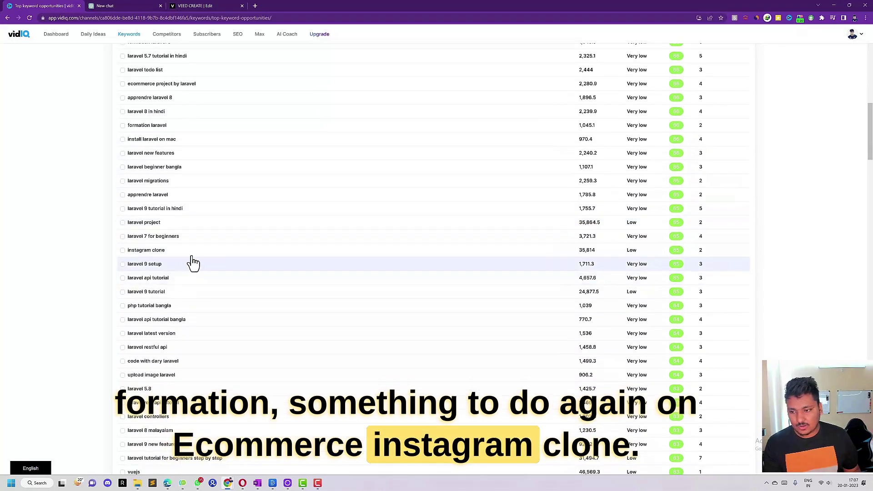
{"action": "scroll", "coordinate": [195, 268], "scroll_direction": "down", "scroll_amount": 5}
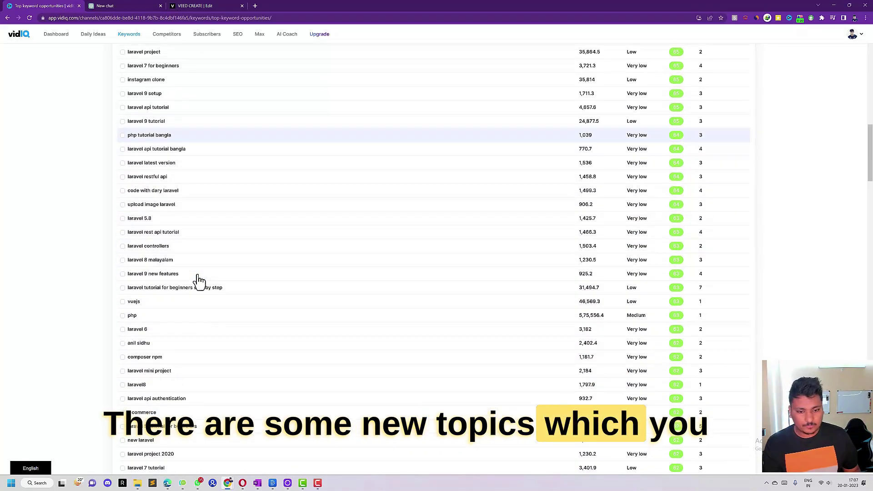
{"action": "scroll", "coordinate": [193, 288], "scroll_direction": "down", "scroll_amount": 1}
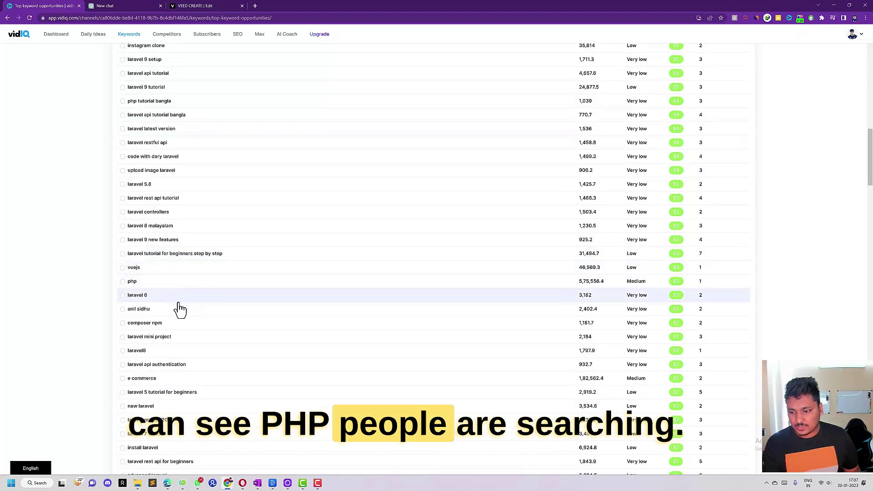
{"action": "scroll", "coordinate": [175, 374], "scroll_direction": "down", "scroll_amount": 2}
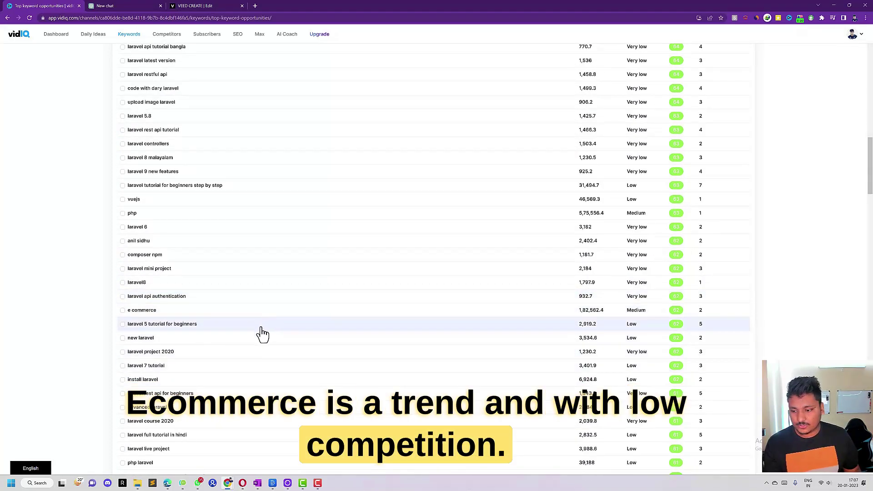
{"action": "scroll", "coordinate": [228, 350], "scroll_direction": "down", "scroll_amount": 2}
{"action": "scroll", "coordinate": [184, 349], "scroll_direction": "down", "scroll_amount": 3}
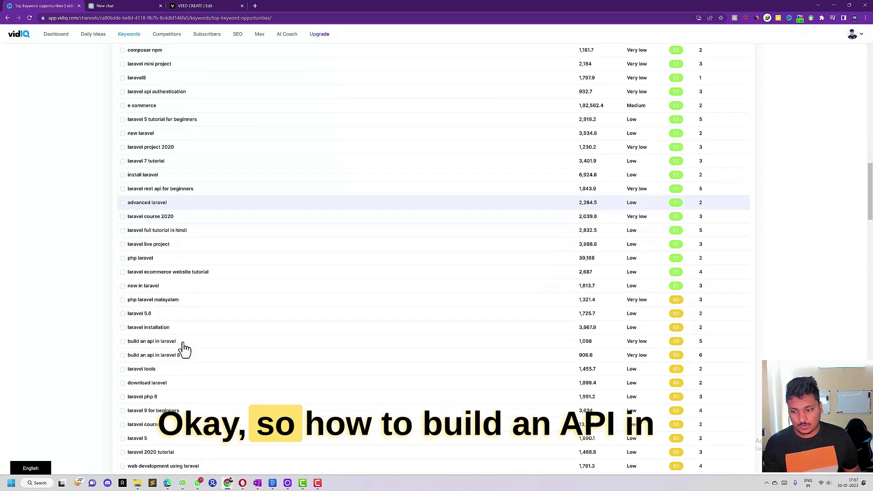
{"action": "scroll", "coordinate": [184, 347], "scroll_direction": "down", "scroll_amount": 2}
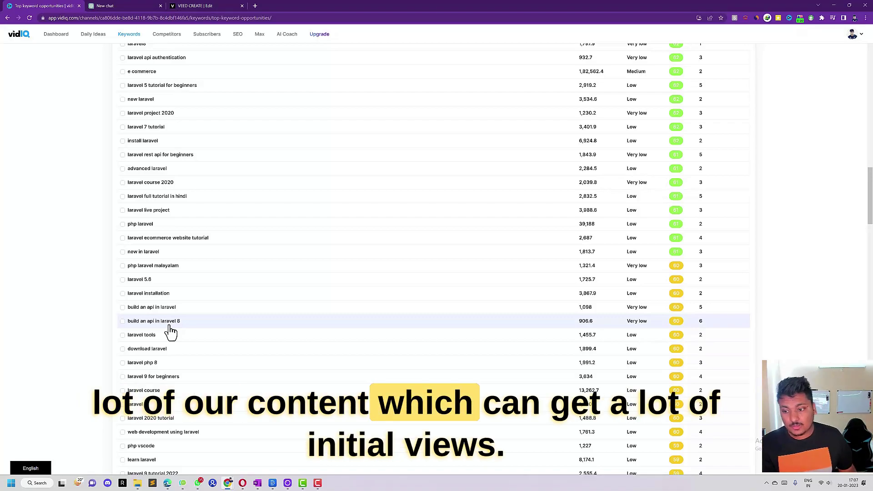
{"action": "scroll", "coordinate": [170, 328], "scroll_direction": "down", "scroll_amount": 2}
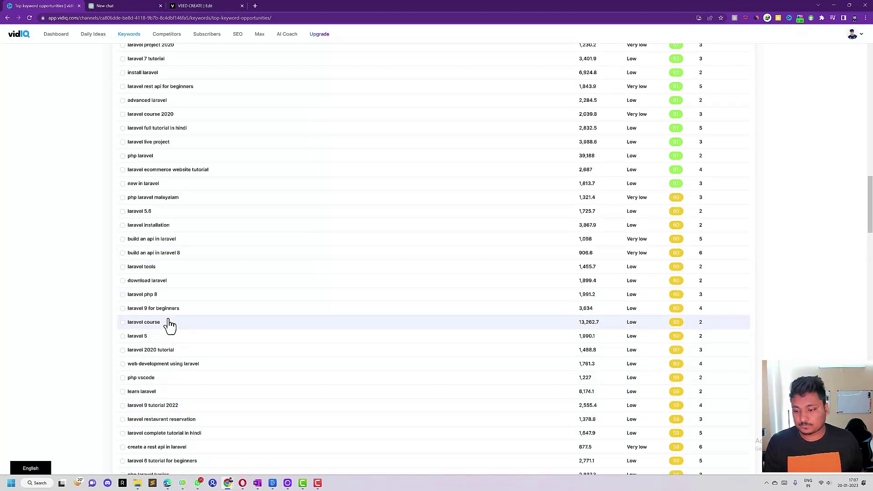
{"action": "scroll", "coordinate": [170, 325], "scroll_direction": "down", "scroll_amount": 3}
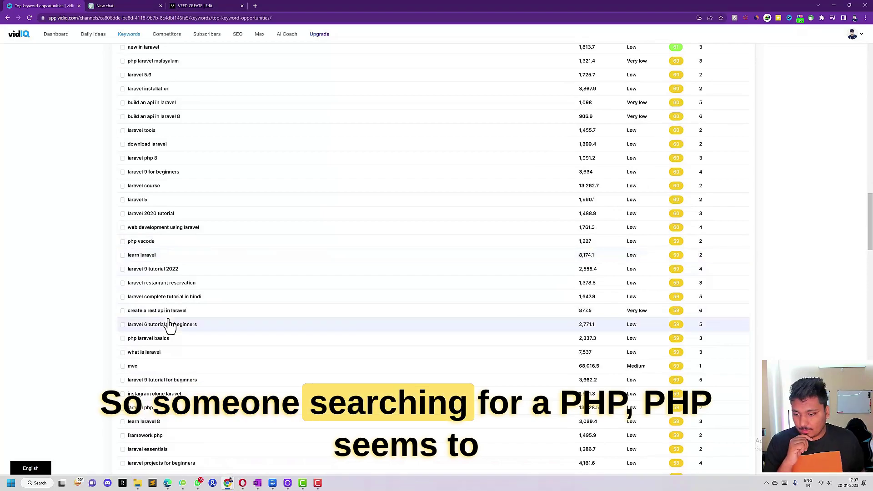
{"action": "scroll", "coordinate": [170, 325], "scroll_direction": "down", "scroll_amount": 3}
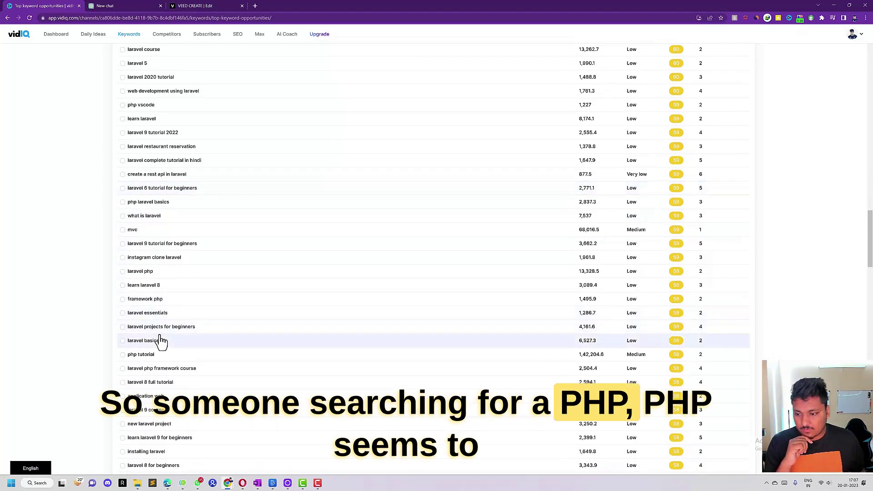
{"action": "scroll", "coordinate": [190, 366], "scroll_direction": "down", "scroll_amount": 2}
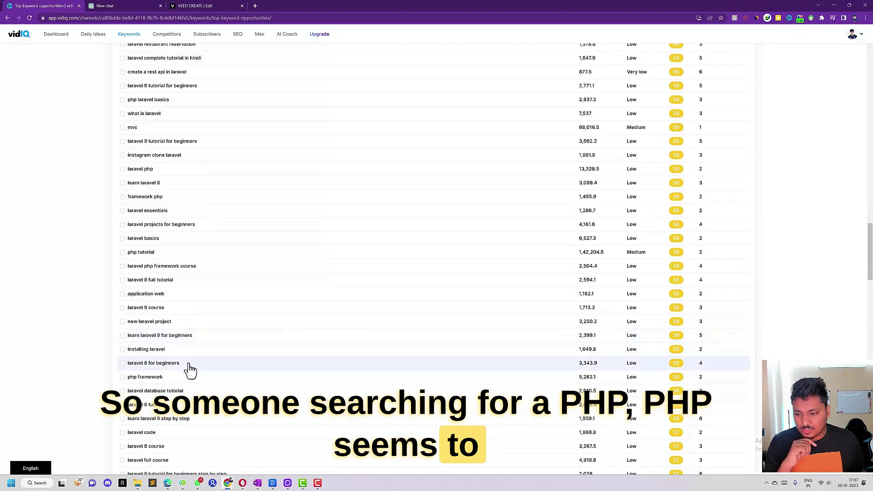
{"action": "scroll", "coordinate": [190, 369], "scroll_direction": "down", "scroll_amount": 7}
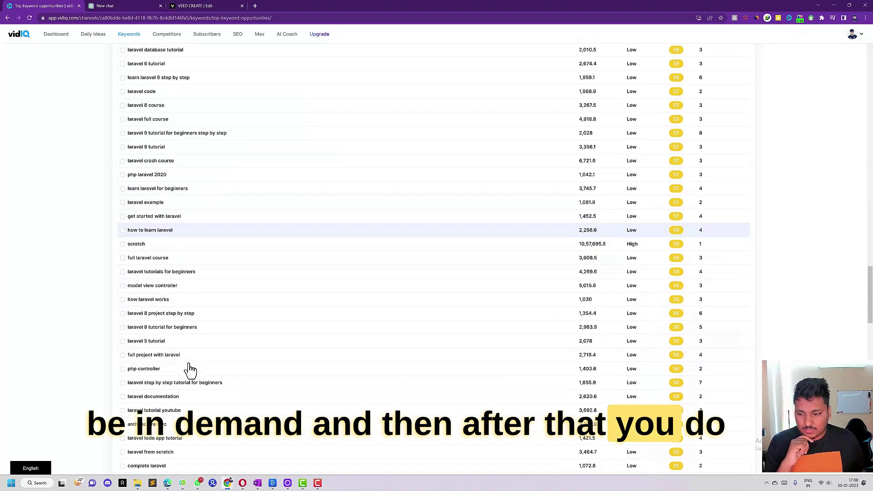
{"action": "scroll", "coordinate": [189, 369], "scroll_direction": "up", "scroll_amount": 20}
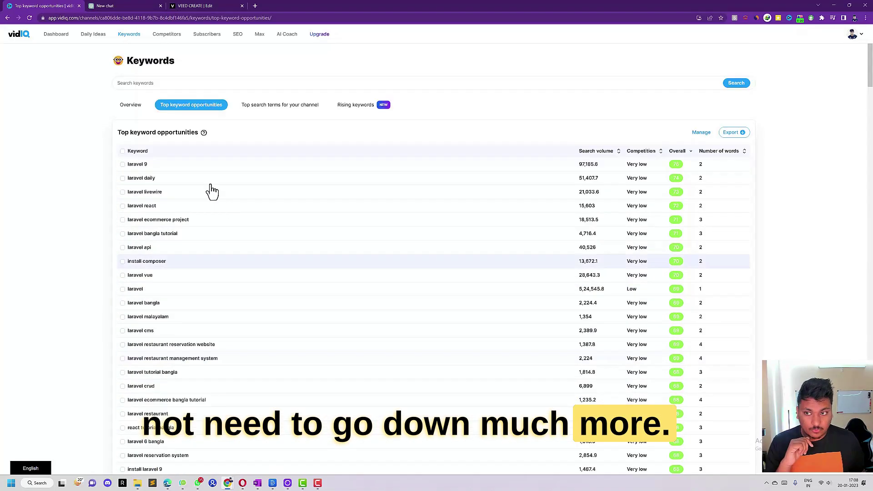
- Search the keyword tool for "crypto"
{"action": "left_click", "coordinate": [265, 85]}
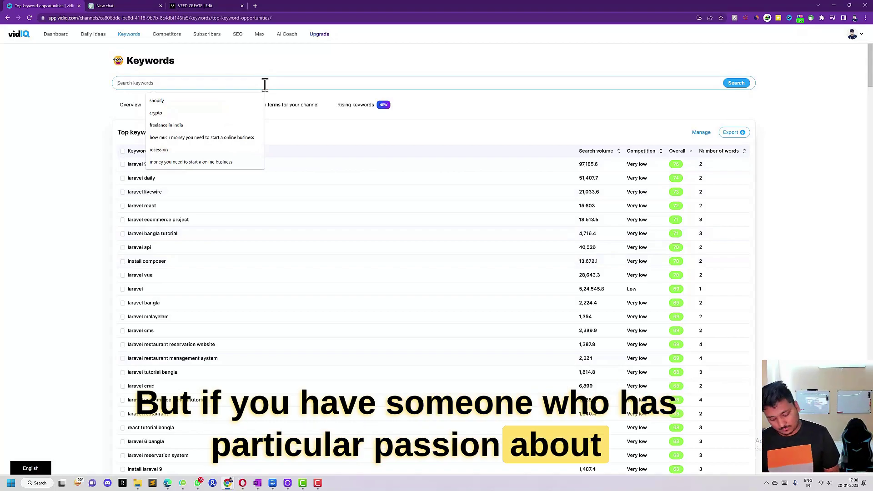
{"action": "type", "text": "crypto"}
{"action": "key", "text": "Return"}
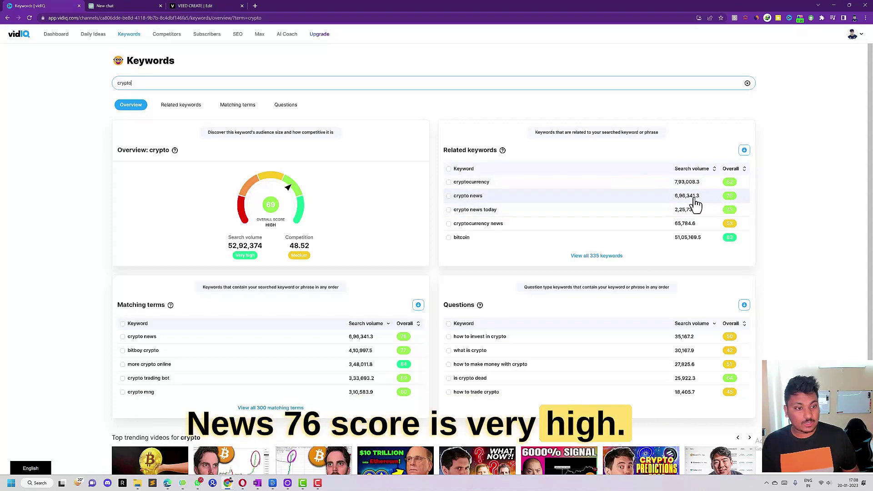
- Sort the keywords related to crypto by overall score, highest first, and open the overview of the related keyword "bitcoin"
{"action": "left_click", "coordinate": [168, 110]}
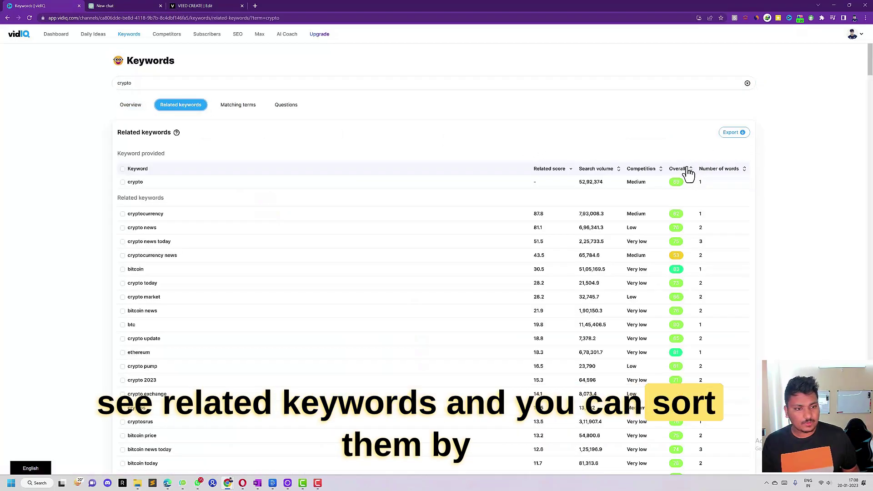
{"action": "left_click", "coordinate": [690, 169]}
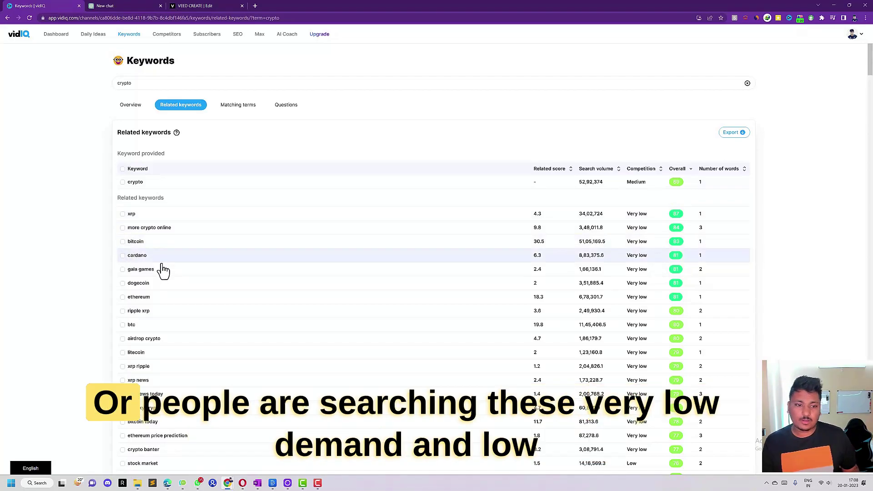
{"action": "scroll", "coordinate": [576, 209], "scroll_direction": "down", "scroll_amount": 1}
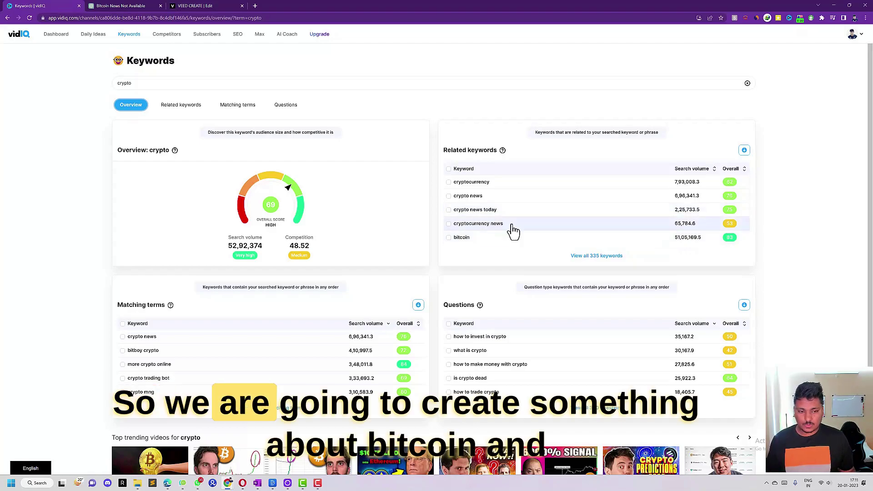
{"action": "left_click", "coordinate": [455, 244]}
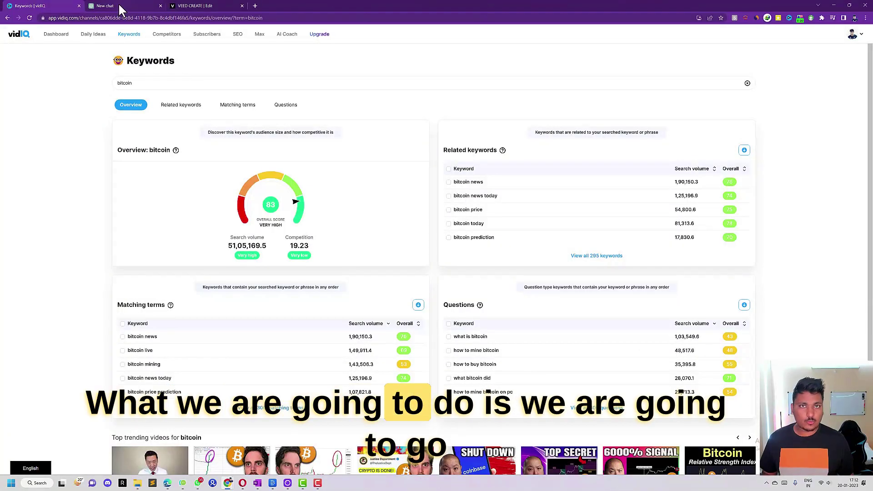
- Switch to ChatGPT and submit the prompt "Tell me about the history of bitcoin and why it goes up and down on value"
{"action": "left_click", "coordinate": [119, 4]}
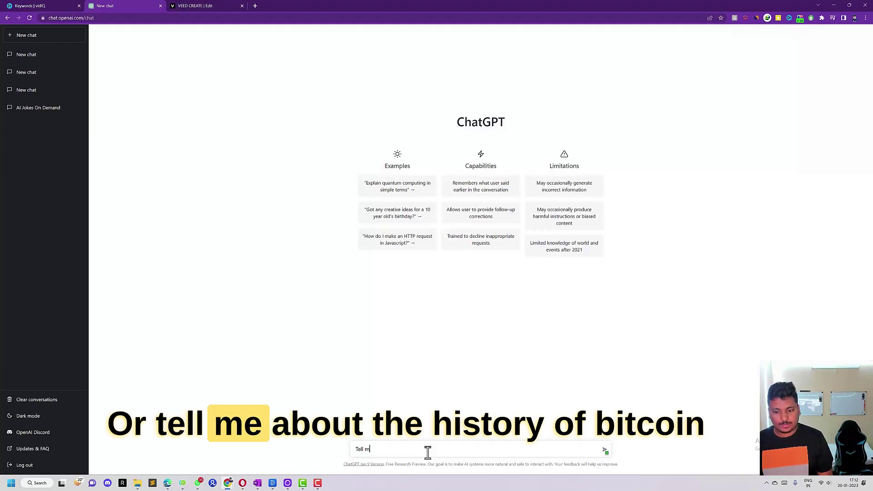
{"action": "type", "text": "stor"}
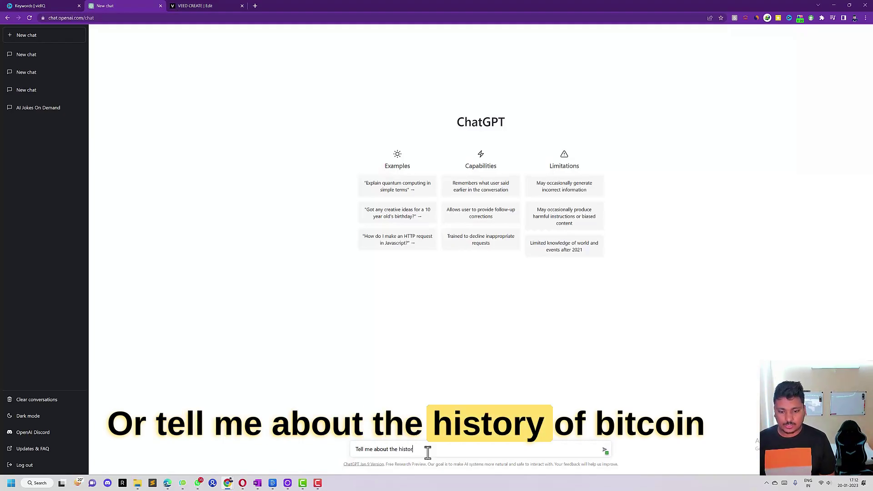
{"action": "type", "text": "y of bitcoin and ho"}
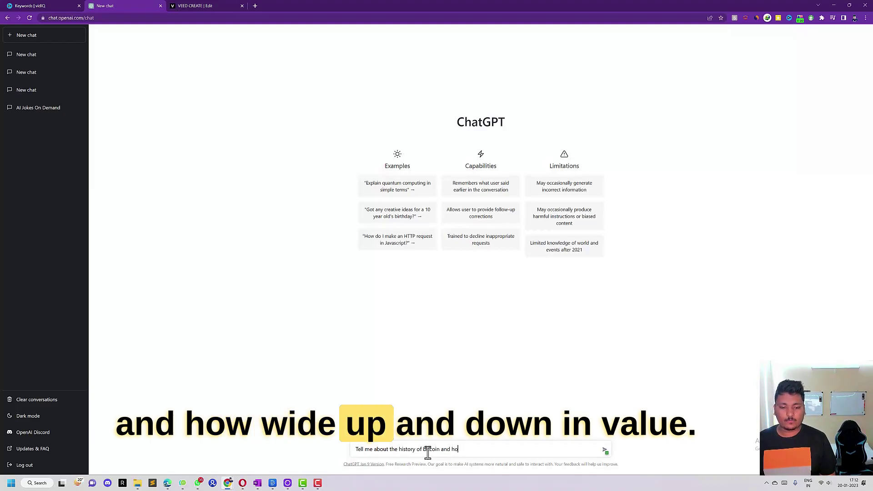
{"action": "key", "text": "BackSpace"}
{"action": "key", "text": "BackSpace"}
{"action": "type", "text": "why it goe"}
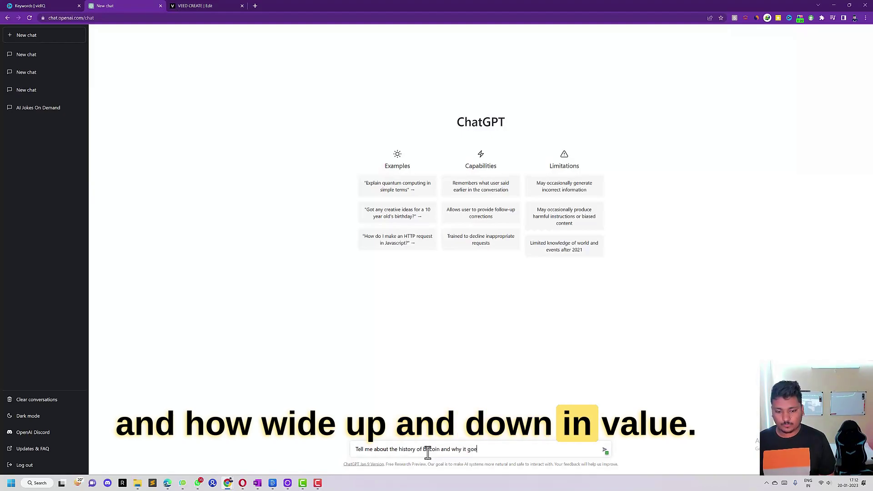
{"action": "type", "text": " on value"}
{"action": "key", "text": "Return"}
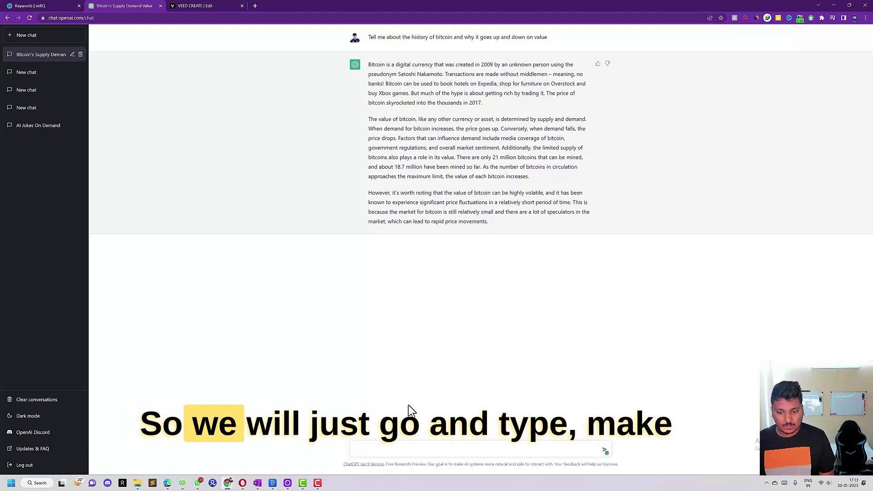
- Send ChatGPT the follow-up request "Make it more engaging and interesting to hear"
{"action": "type", "text": "Make it more "}
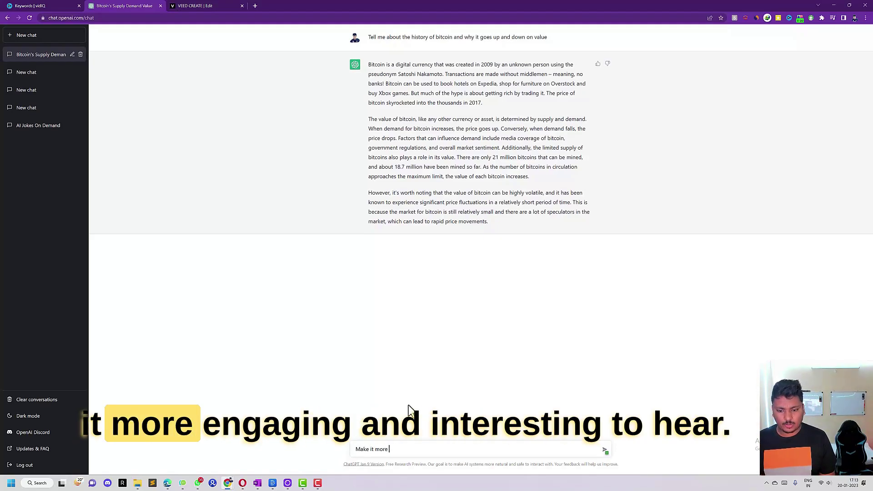
{"action": "type", "text": "engaging and "}
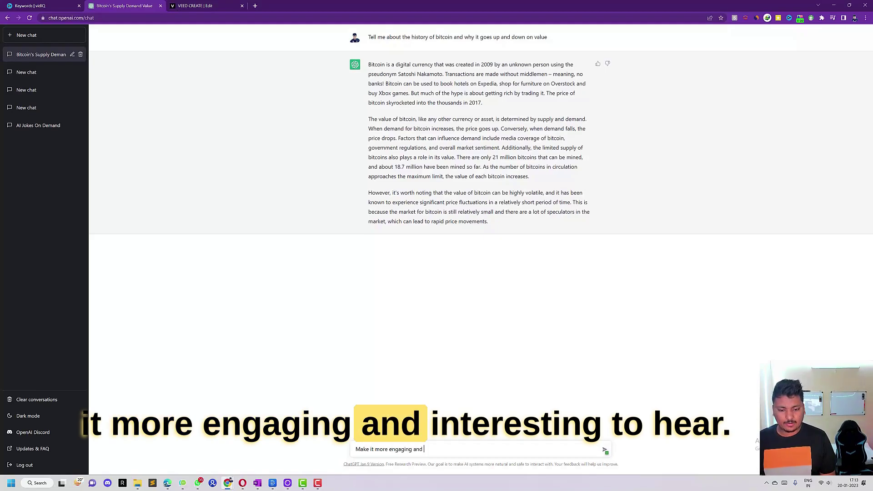
{"action": "type", "text": "interesting to hear"}
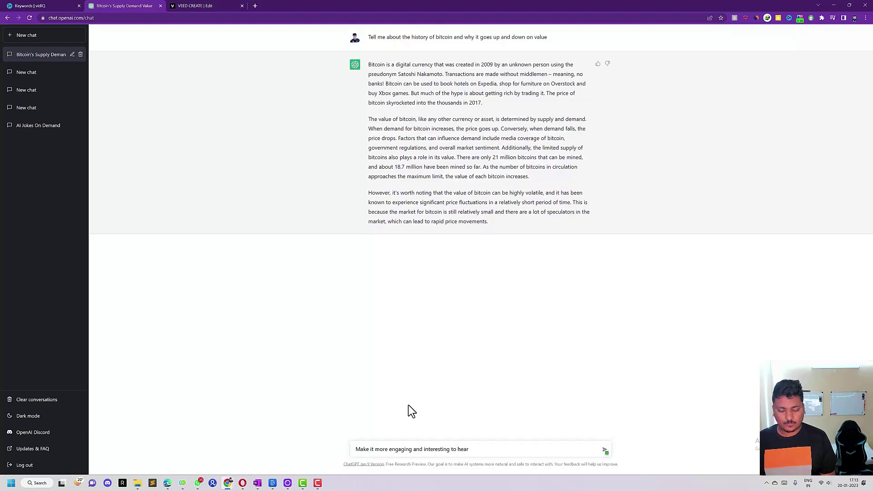
{"action": "key", "text": "Return"}
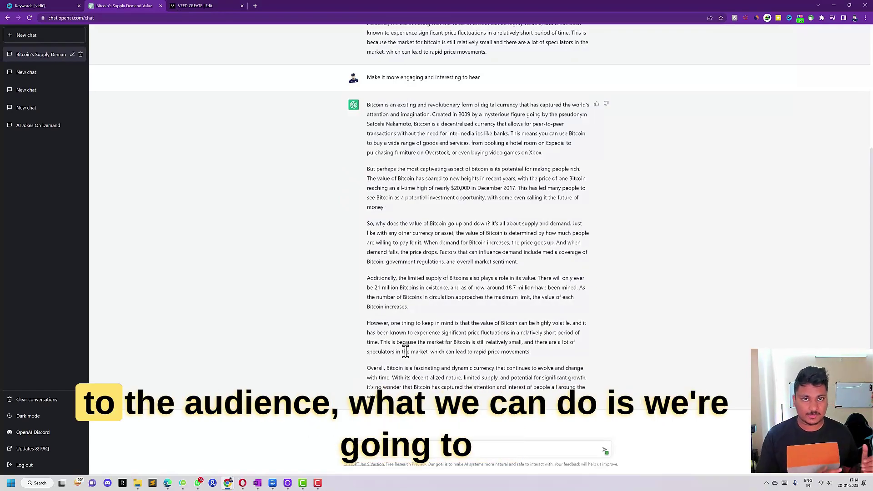
- Copy the whole rewritten bitcoin script from ChatGPT, switch to VEED and open its text-to-speech tool
{"action": "left_click_drag", "start_coordinate": [394, 399], "coordinate": [369, 107]}
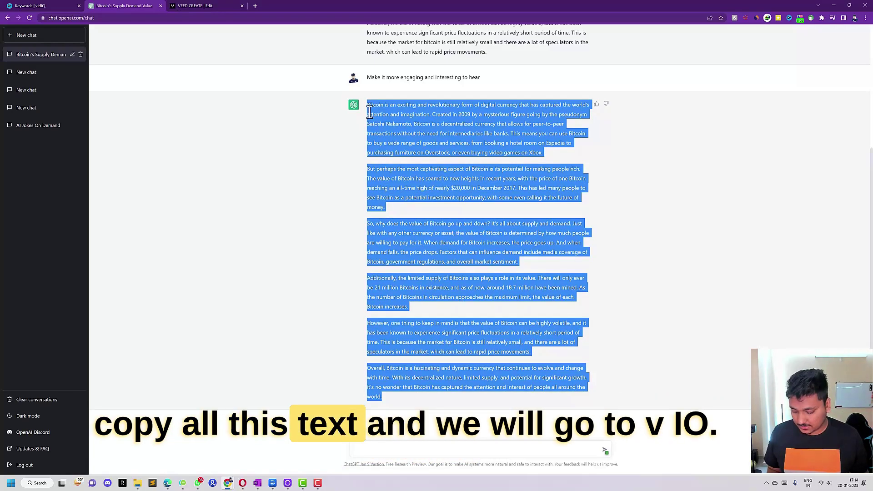
{"action": "key", "text": "ctrl+Tab"}
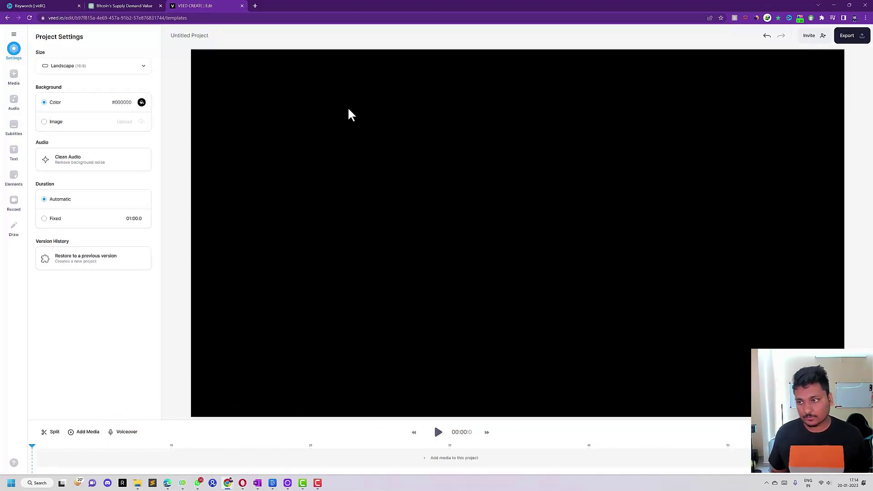
{"action": "left_click", "coordinate": [15, 109]}
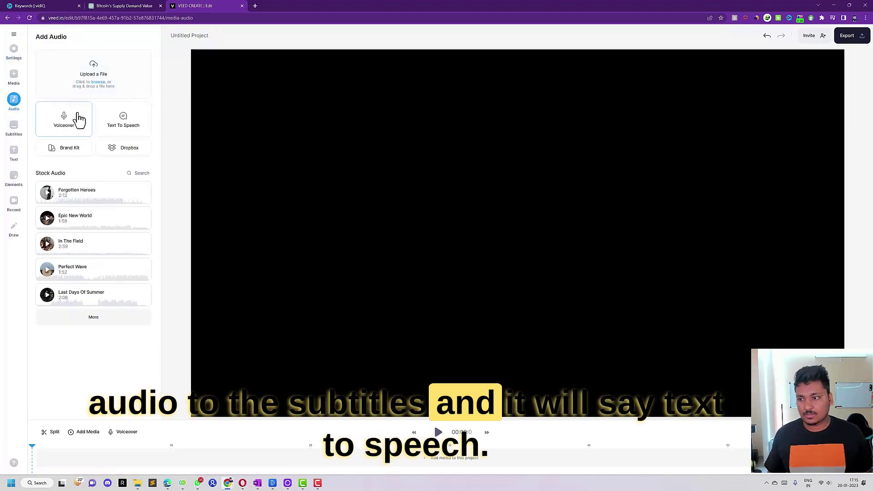
{"action": "left_click", "coordinate": [131, 127]}
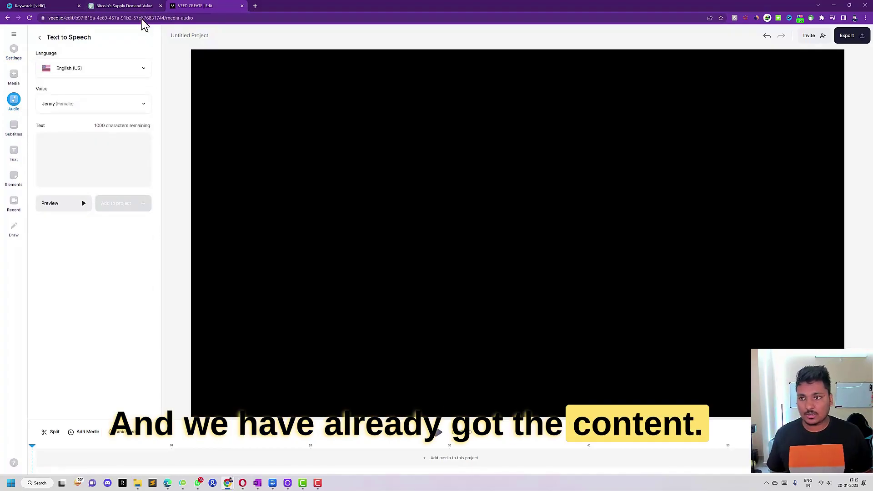
- Look up "english" among the text-to-speech languages and set the language to English (US)
{"action": "left_click", "coordinate": [84, 75]}
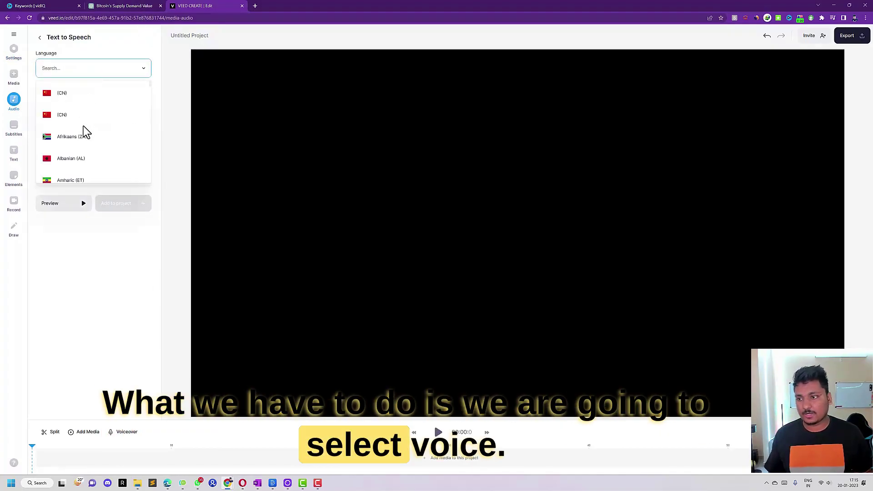
{"action": "scroll", "coordinate": [84, 126], "scroll_direction": "down", "scroll_amount": 10}
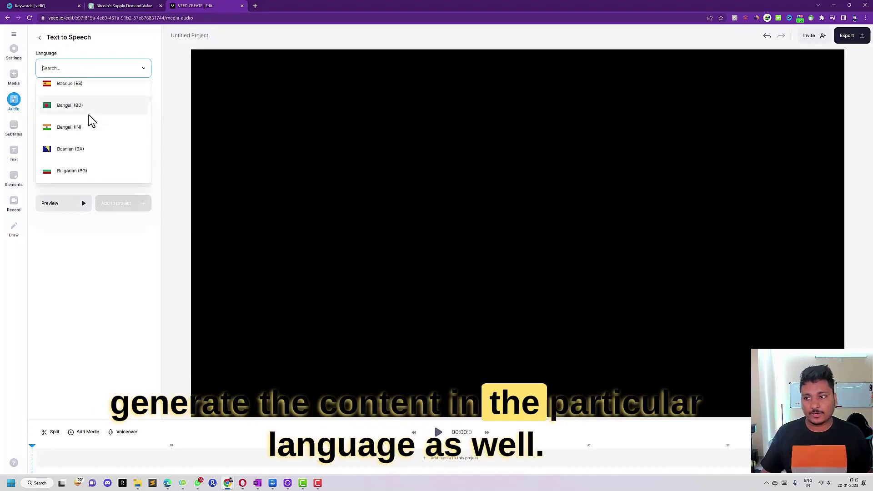
{"action": "scroll", "coordinate": [89, 119], "scroll_direction": "down", "scroll_amount": 5}
{"action": "type", "text": "english"}
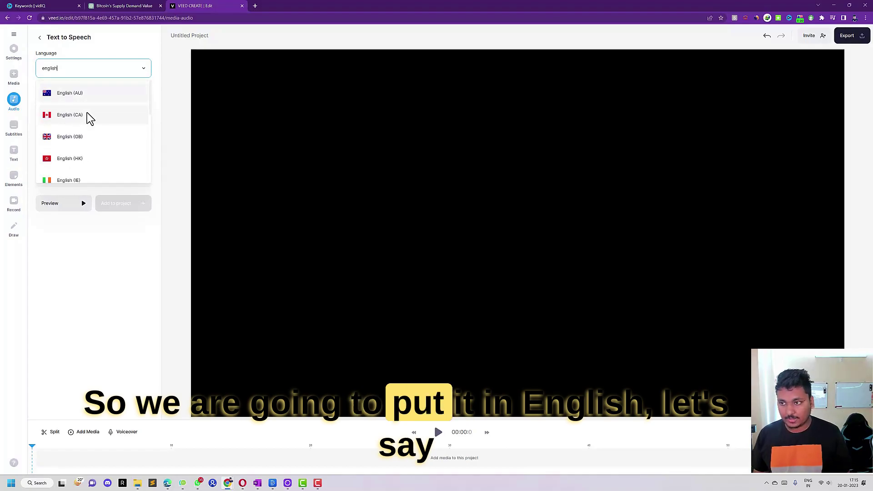
{"action": "scroll", "coordinate": [93, 146], "scroll_direction": "down", "scroll_amount": 5}
{"action": "left_click", "coordinate": [93, 132]}
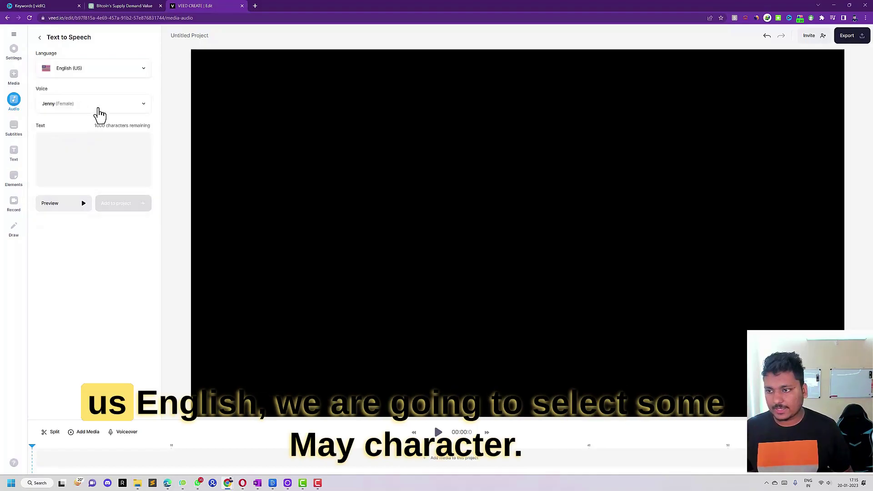
- Choose the Steffan (Male) voice, add the script's first two paragraphs to the project as speech and play the audio
{"action": "scroll", "coordinate": [83, 160], "scroll_direction": "down", "scroll_amount": 6}
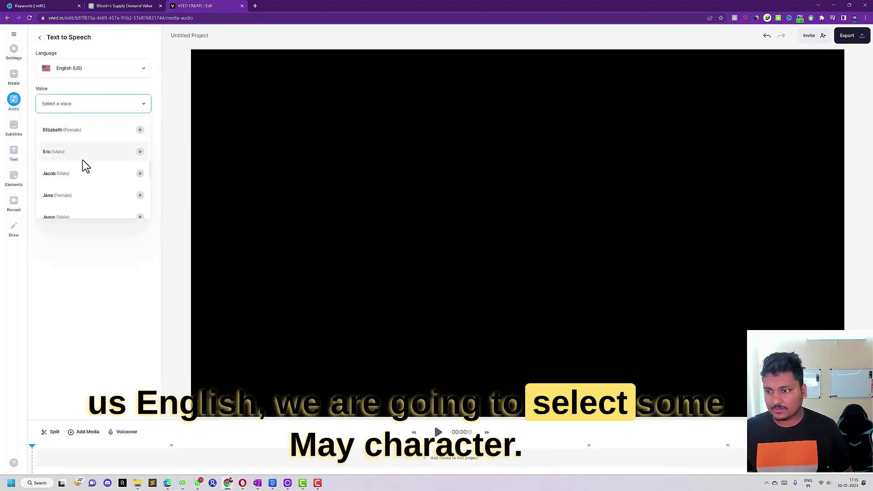
{"action": "scroll", "coordinate": [82, 159], "scroll_direction": "down", "scroll_amount": 4}
{"action": "left_click", "coordinate": [83, 160]}
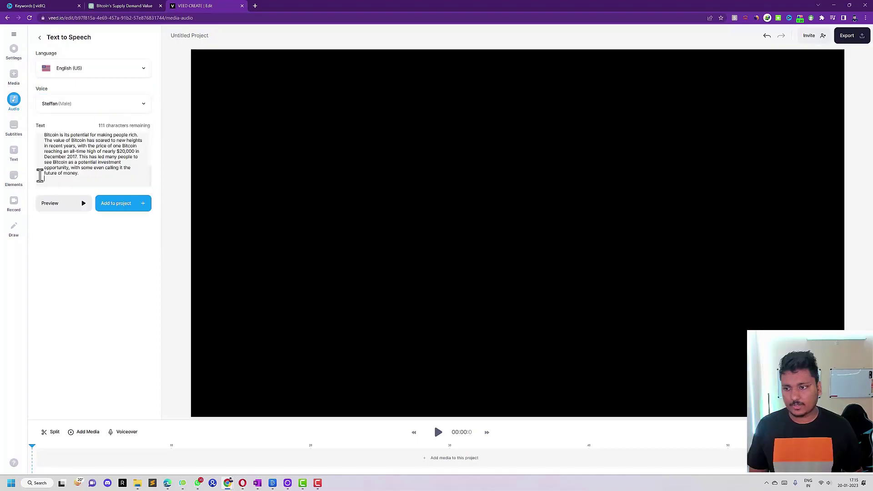
{"action": "left_click", "coordinate": [122, 208]}
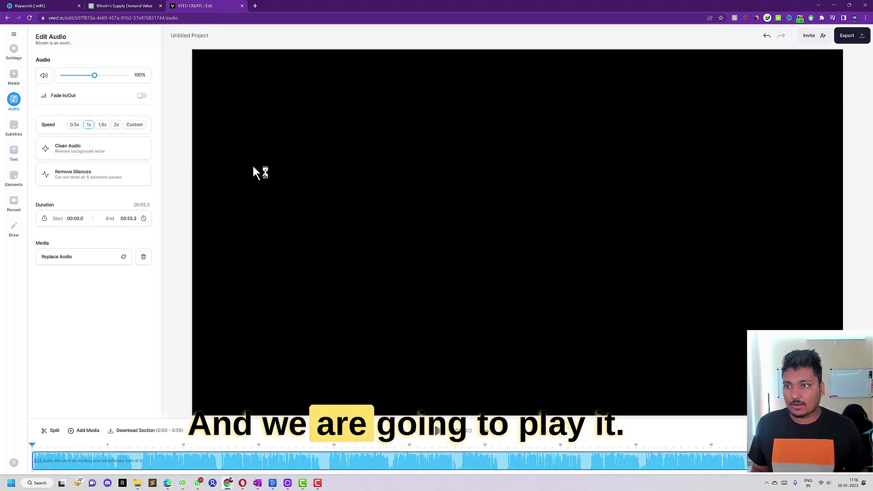
{"action": "left_click", "coordinate": [440, 434]}
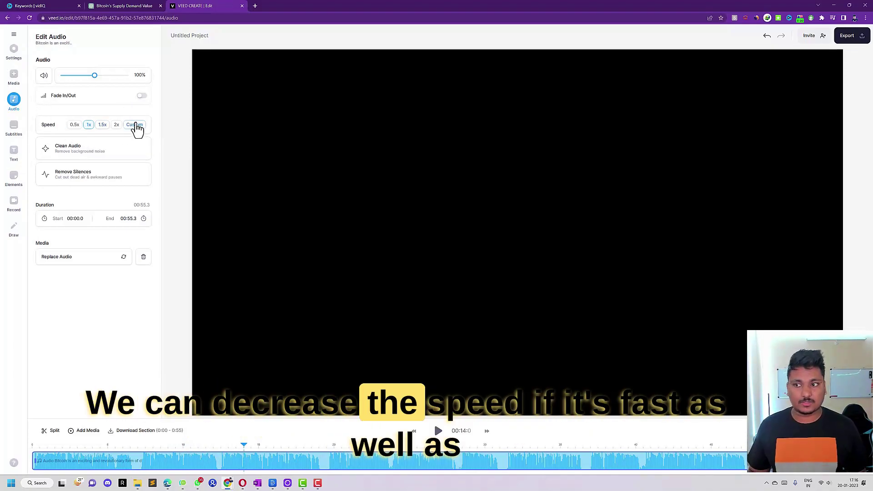
- Search the stock videos for "bitcoin" and try to add the first 15-second coin clip to the project
{"action": "left_click", "coordinate": [22, 77]}
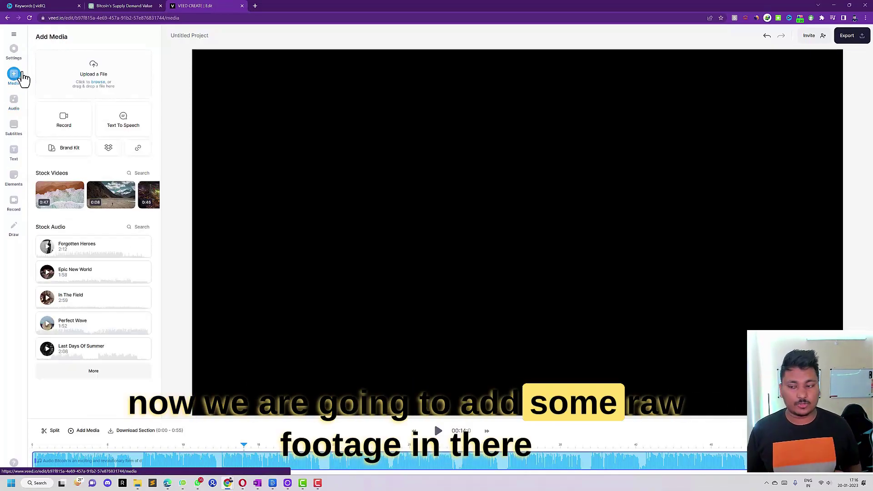
{"action": "left_click", "coordinate": [141, 176]}
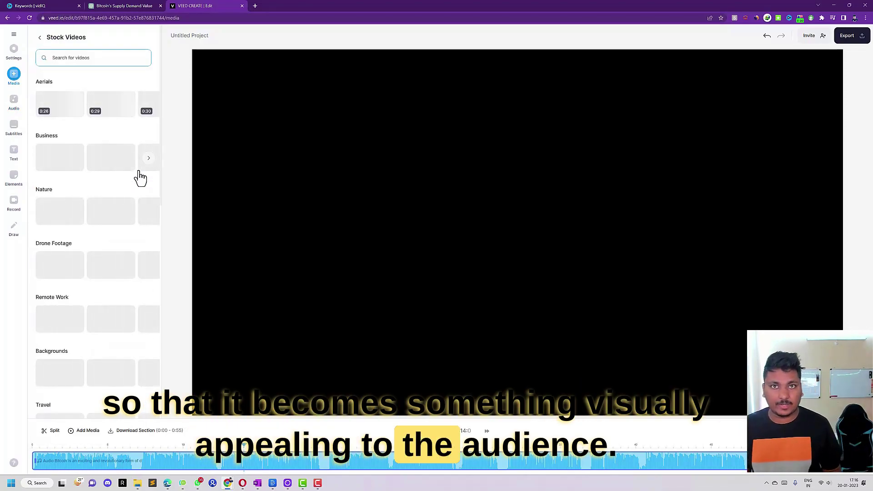
{"action": "type", "text": "bitcoin"}
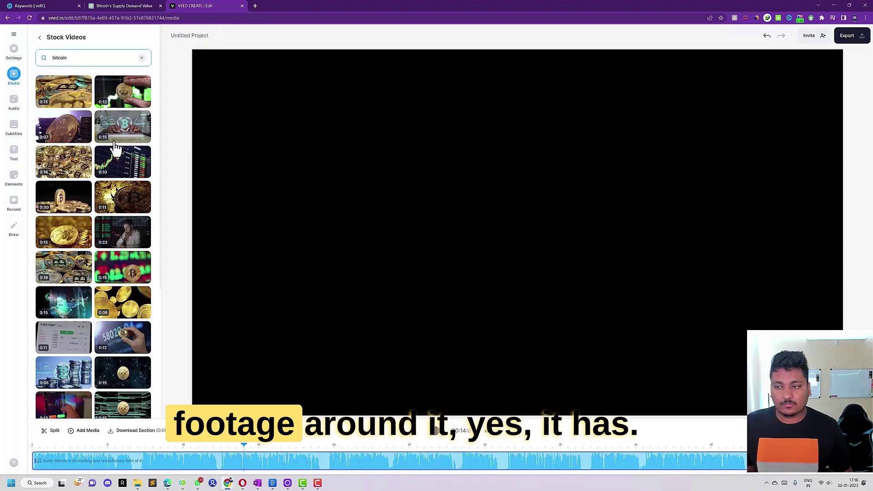
{"action": "left_click", "coordinate": [69, 101]}
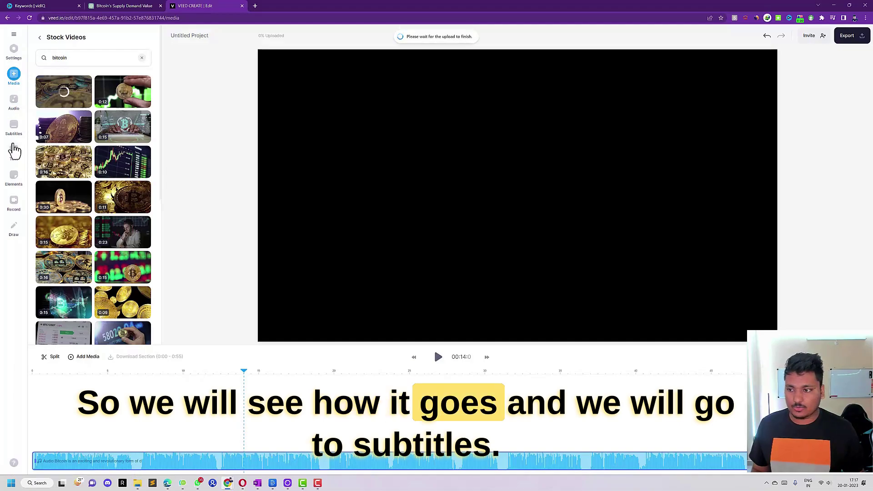
- Generate automatic subtitles for the voiceover audio
{"action": "left_click", "coordinate": [14, 127]}
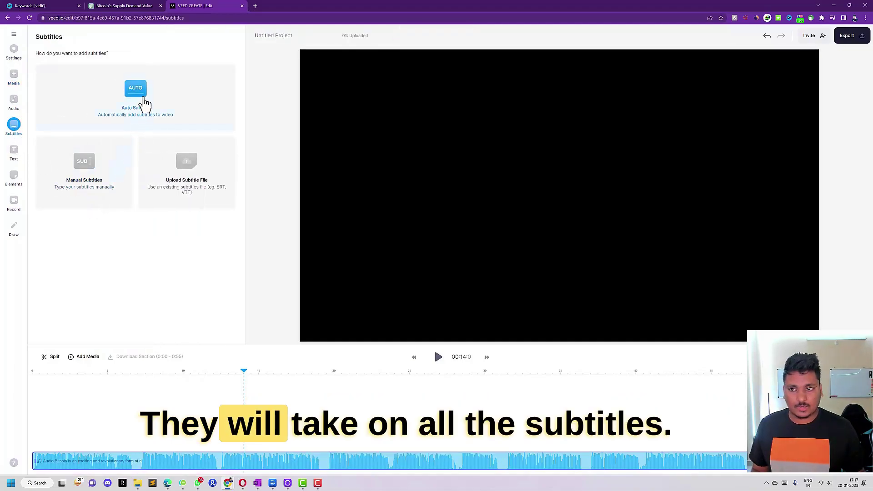
{"action": "left_click", "coordinate": [145, 104]}
{"action": "left_click", "coordinate": [132, 108]}
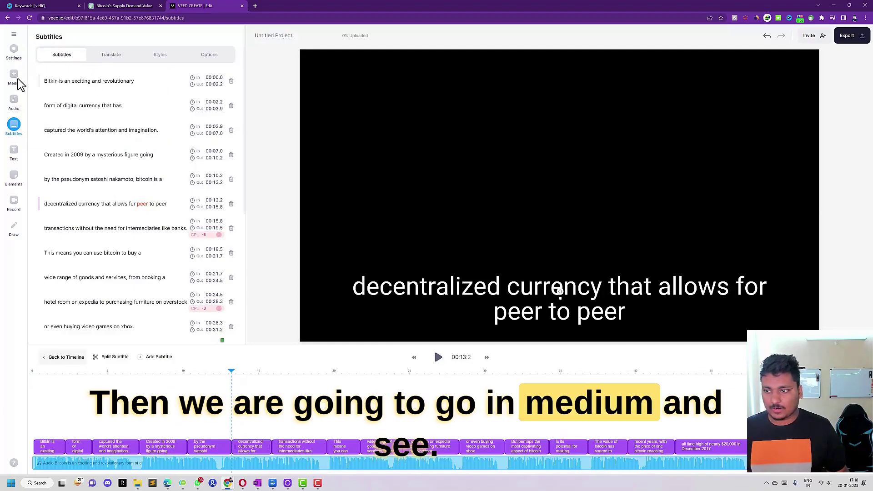
- Correct the misspelled first word of the first subtitle line to "Bitcoin"
{"action": "left_click", "coordinate": [56, 82]}
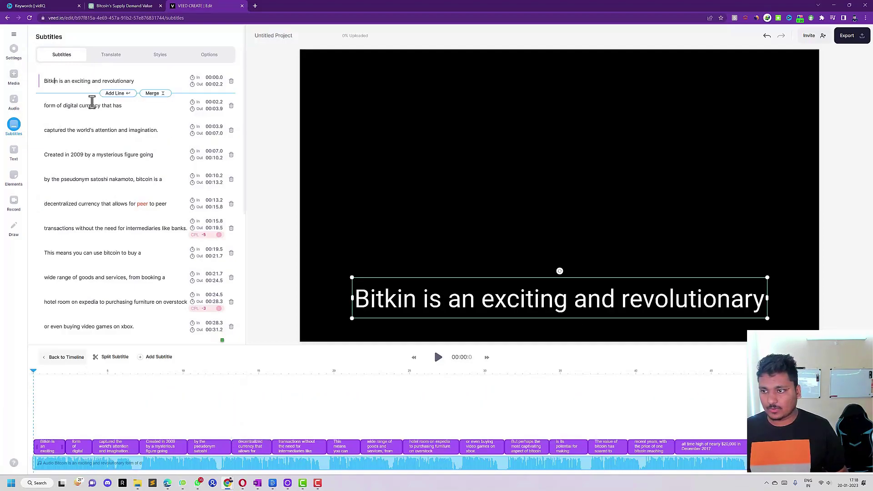
{"action": "key", "text": "BackSpace"}
{"action": "key", "text": "BackSpace"}
{"action": "type", "text": "coi"}
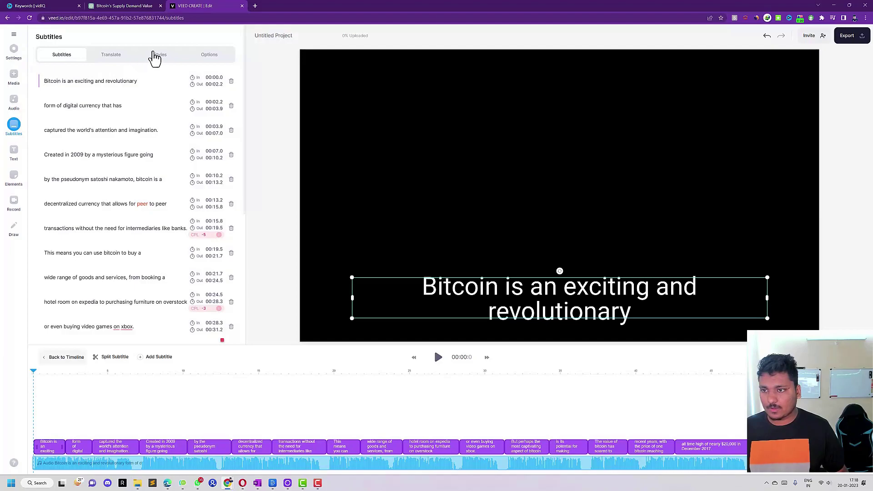
- Apply the Box Highlight animation to the subtitles and return to the subtitle style settings
{"action": "left_click", "coordinate": [159, 55]}
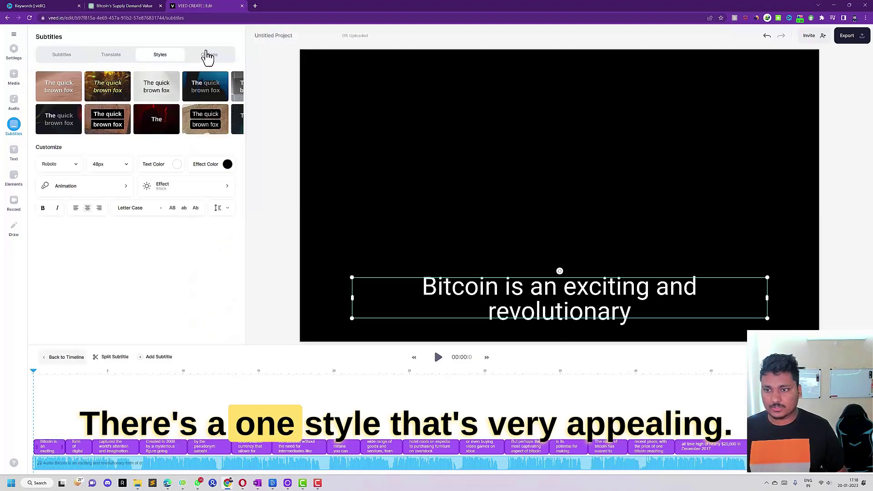
{"action": "left_click", "coordinate": [210, 55]}
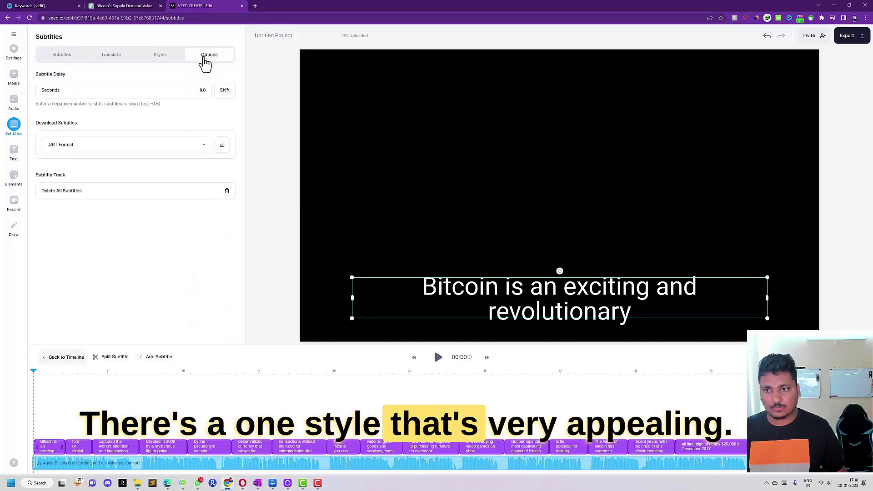
{"action": "left_click", "coordinate": [161, 55]}
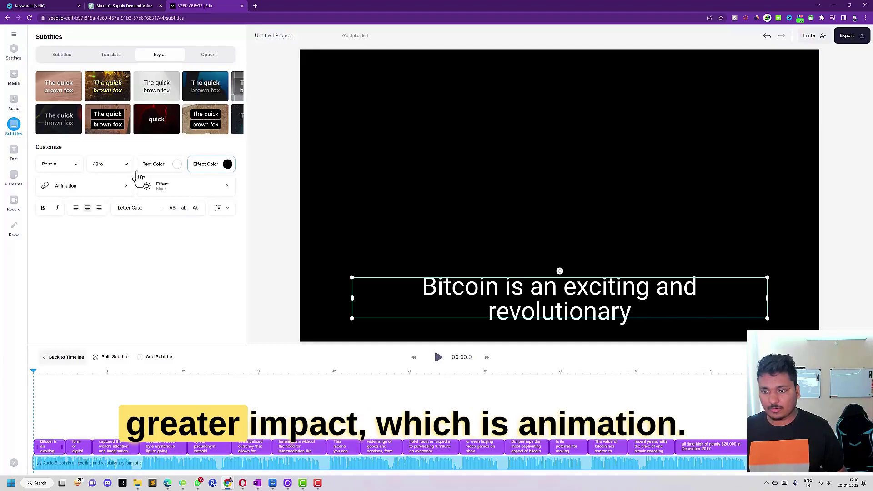
{"action": "left_click", "coordinate": [97, 188]}
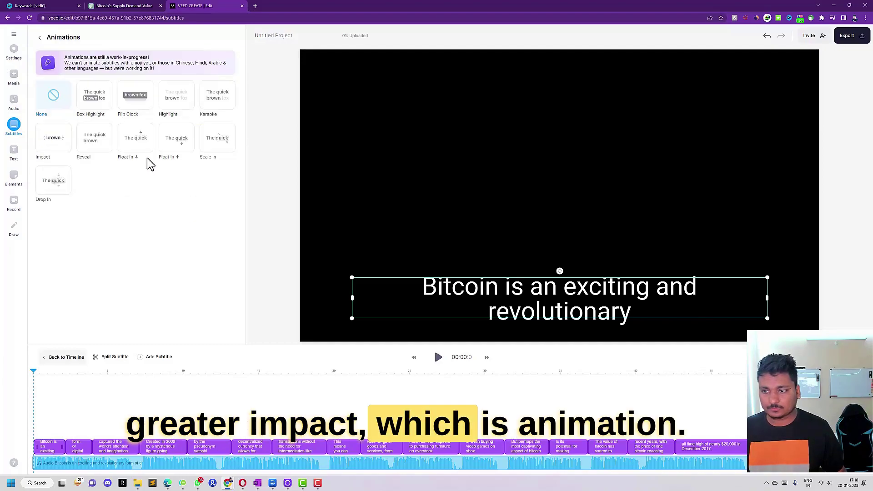
{"action": "left_click", "coordinate": [94, 108]}
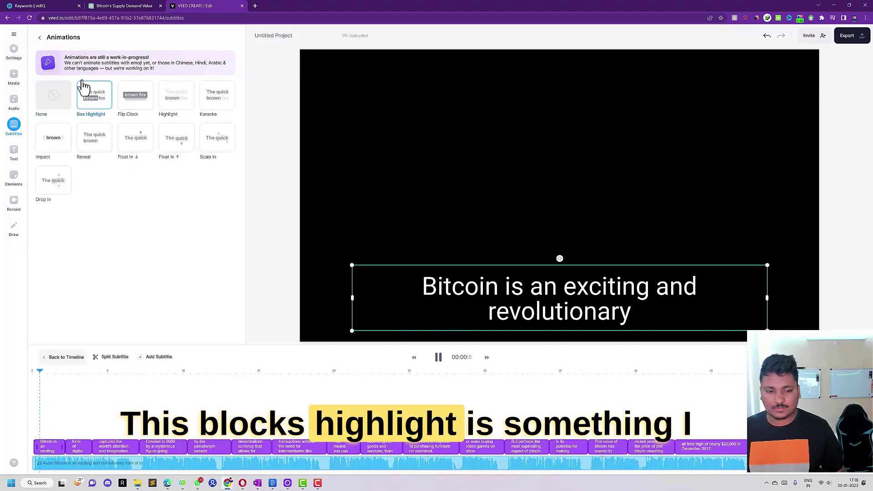
{"action": "left_click", "coordinate": [40, 39]}
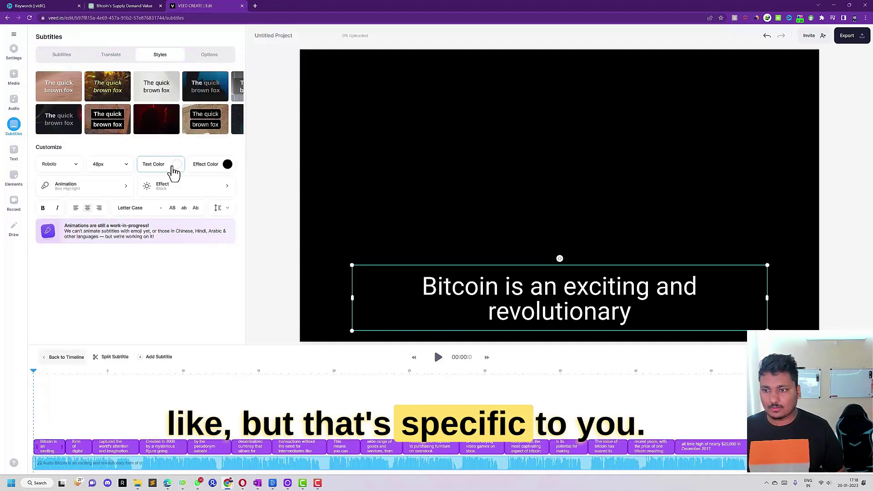
{"action": "left_click", "coordinate": [175, 169]}
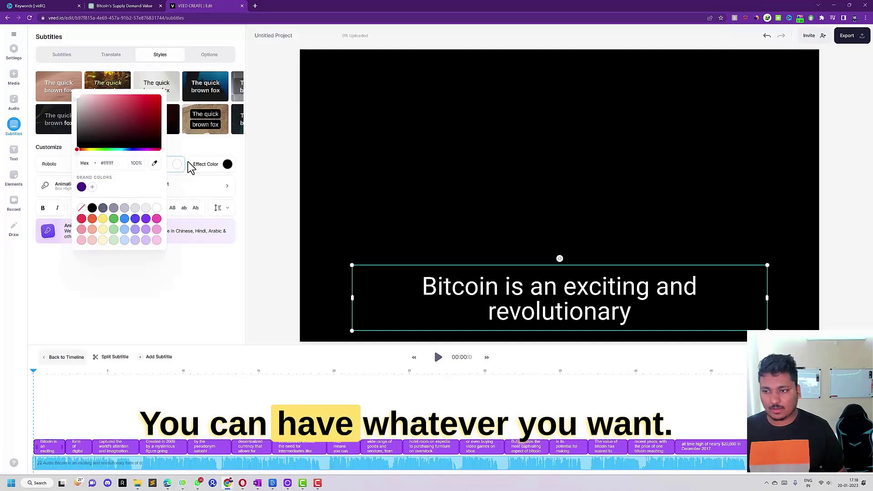
{"action": "left_click", "coordinate": [219, 166]}
{"action": "left_click", "coordinate": [65, 100]}
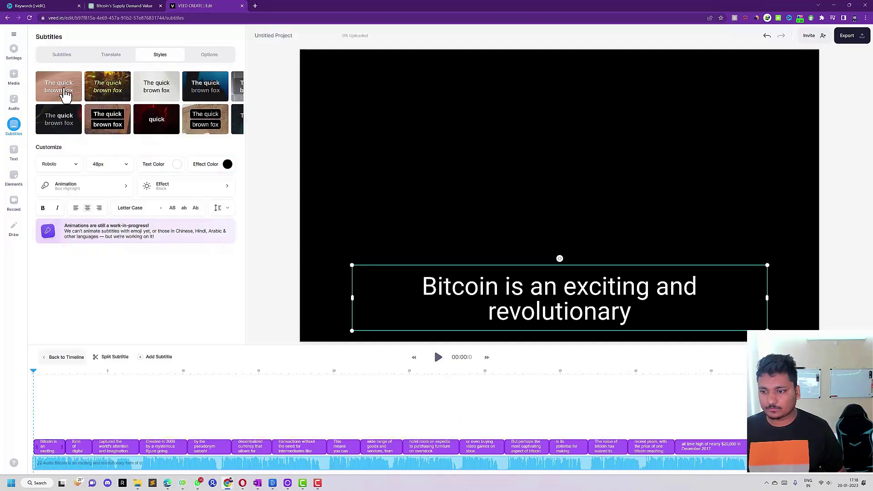
{"action": "left_click", "coordinate": [61, 56]}
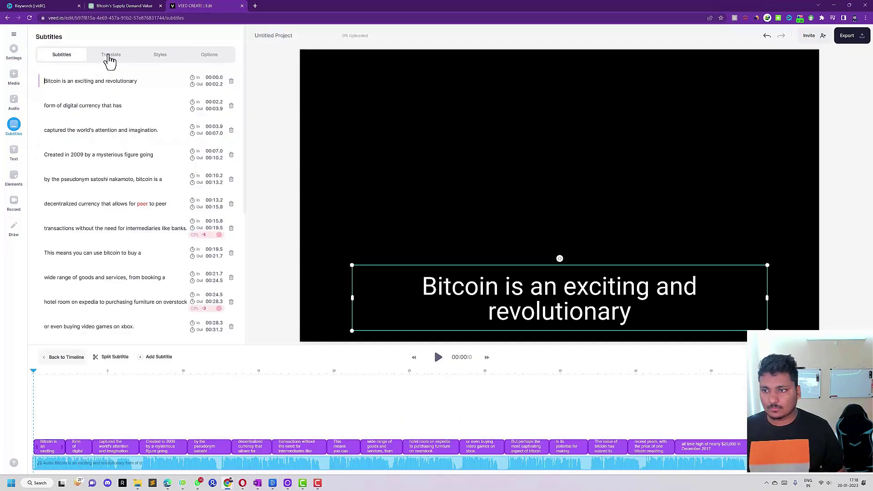
{"action": "left_click", "coordinate": [109, 61]}
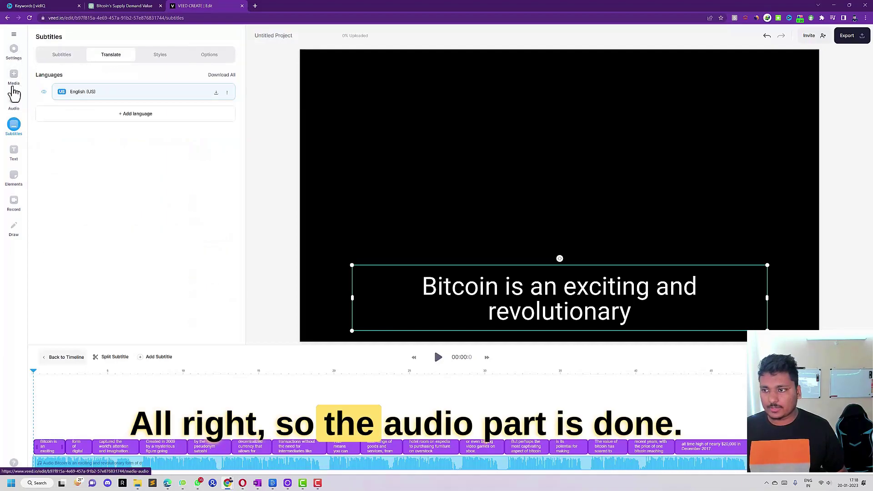
- Return to the media library and search the stock videos for "bitcoin"
{"action": "left_click", "coordinate": [14, 96]}
{"action": "left_click", "coordinate": [17, 84]}
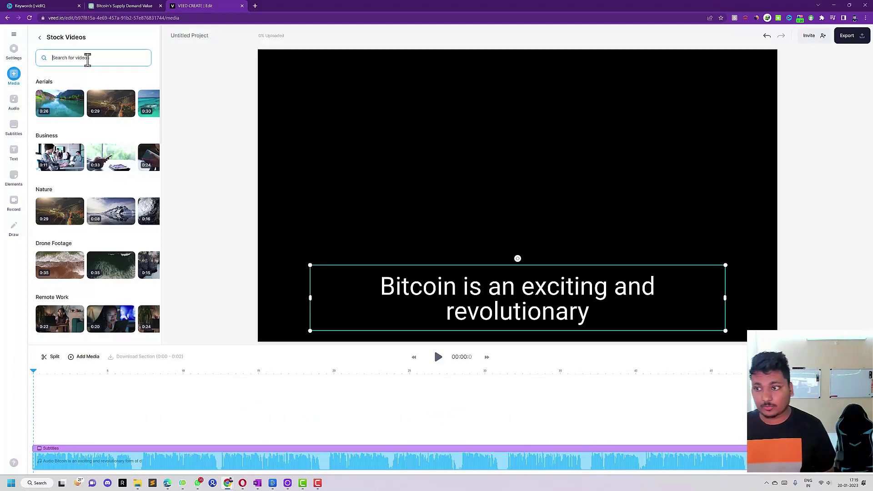
{"action": "type", "text": "bitcoin"}
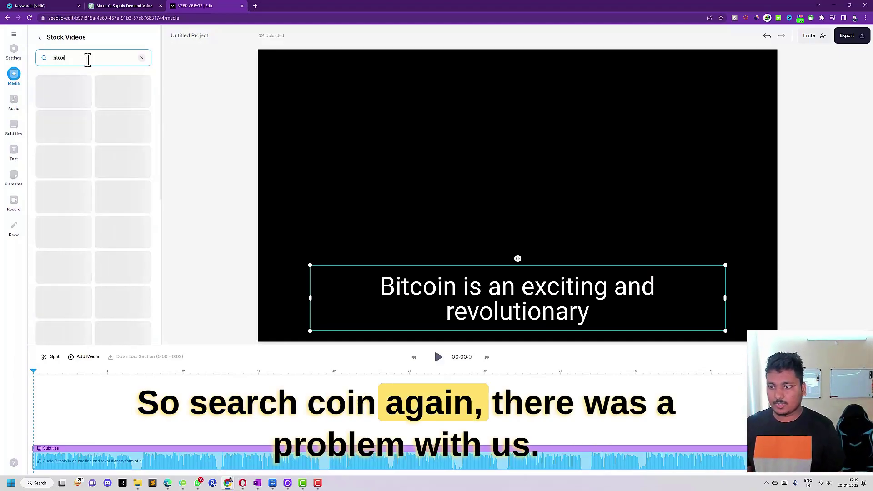